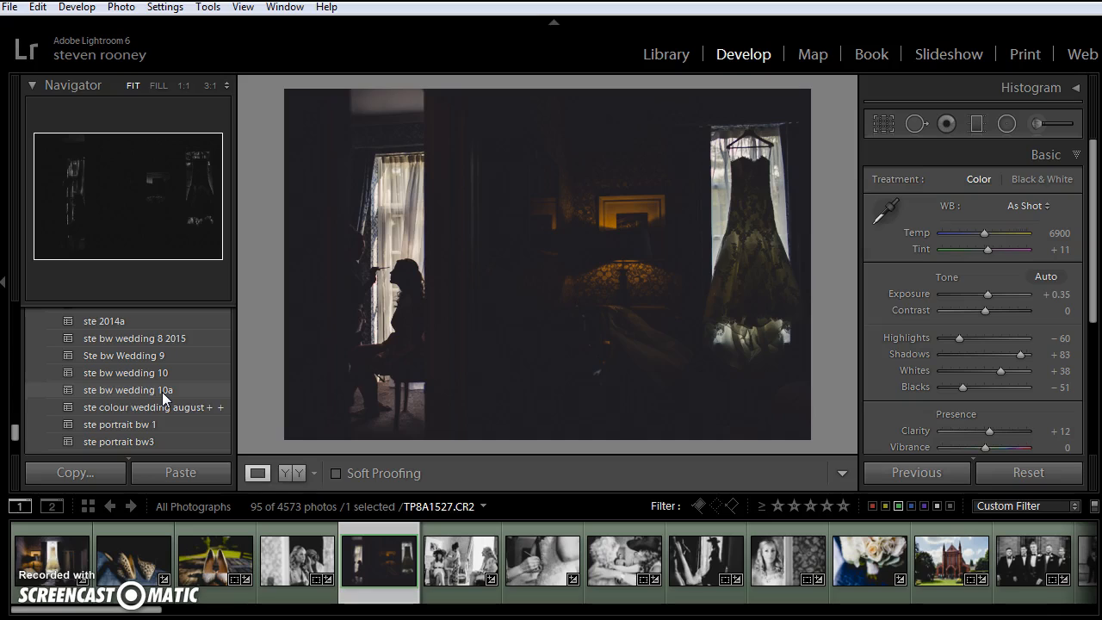
Apply the "ste bw wedding 10a" preset to the photo, with Exposure at +1.36 and Highlights at −74.
click(162, 392)
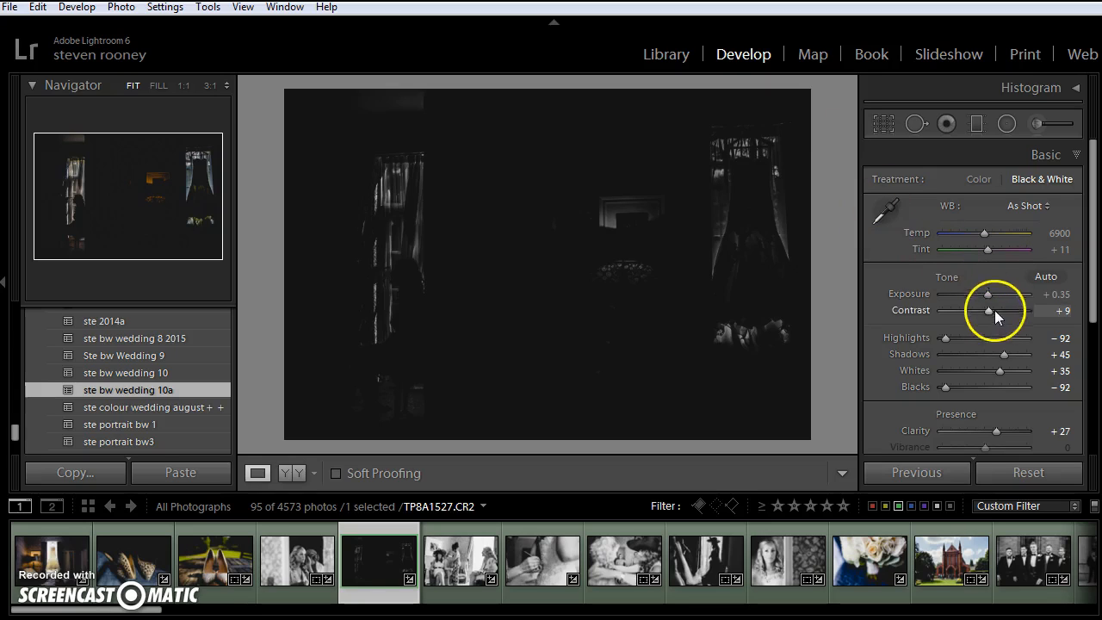
drag(988, 296, 993, 295)
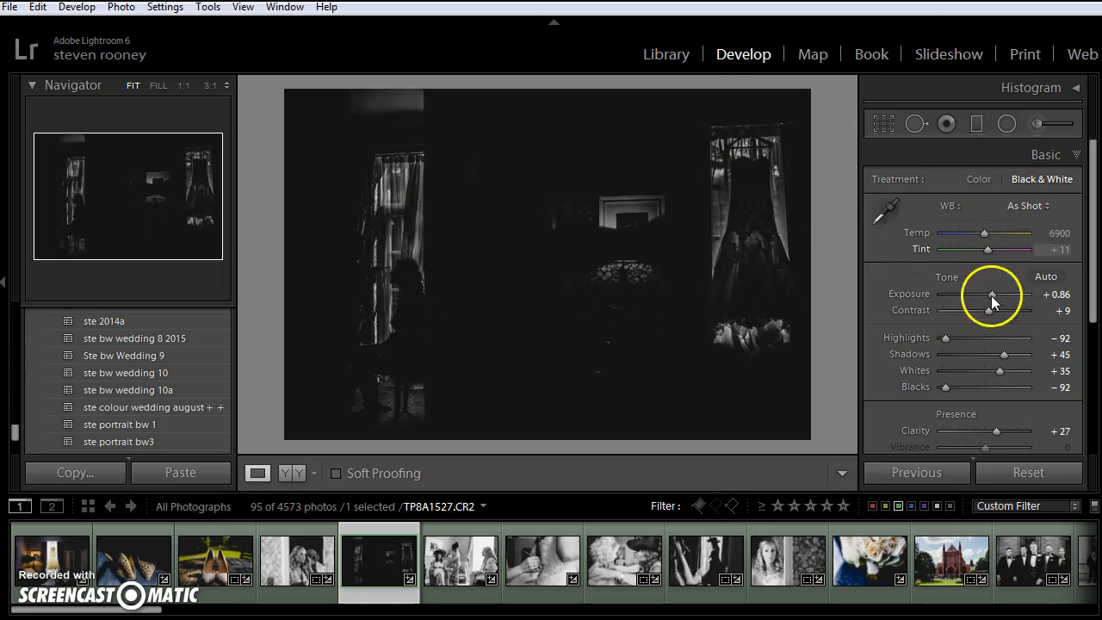
drag(994, 298, 994, 297)
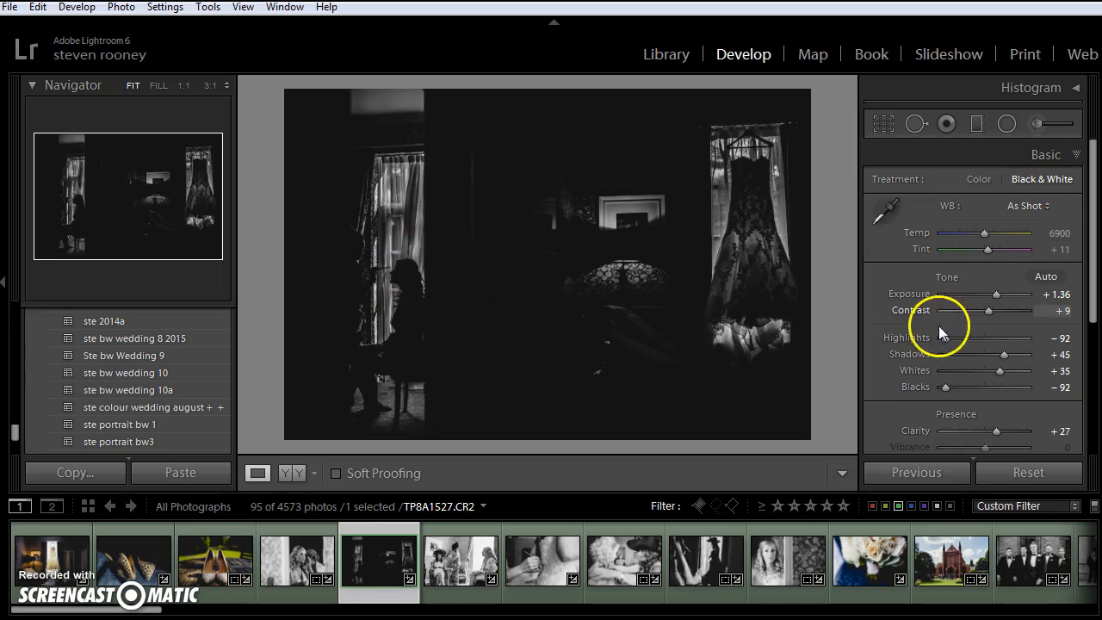
drag(944, 338, 951, 337)
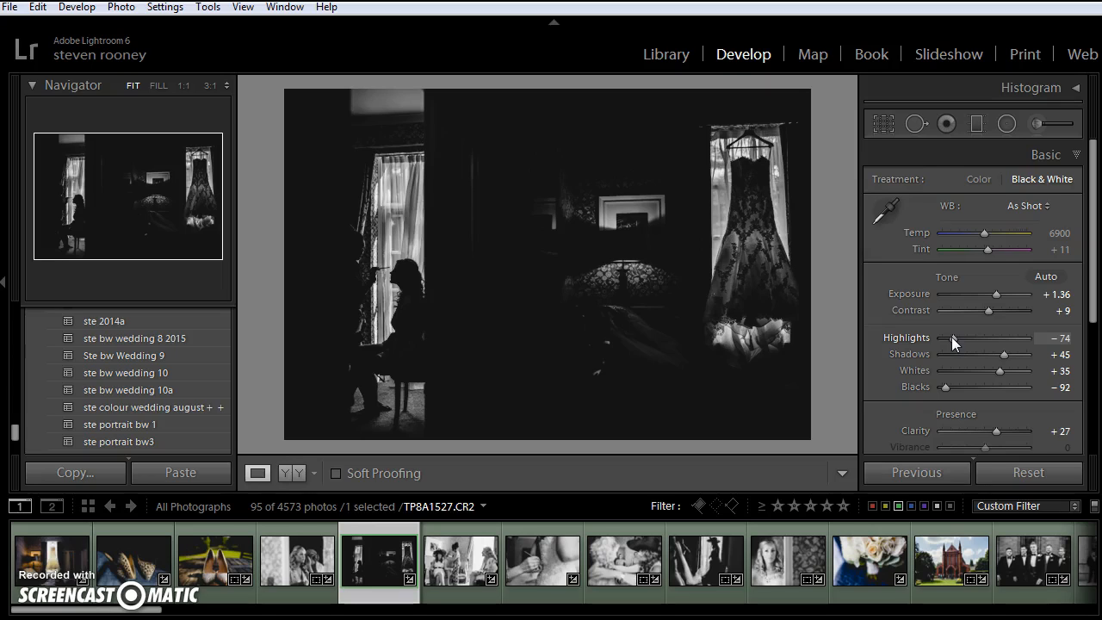
Straighten the photo with the Crop tool, rotating it to an angle of 1.46.
click(880, 128)
drag(832, 135, 832, 147)
click(881, 120)
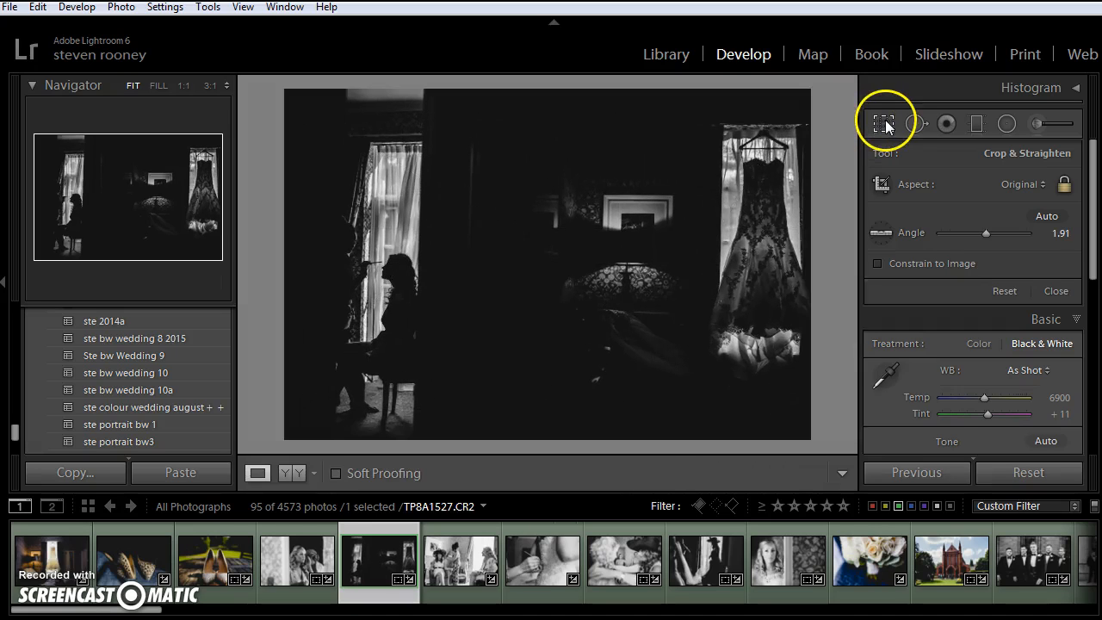
click(882, 127)
drag(844, 148, 832, 152)
drag(660, 211, 652, 210)
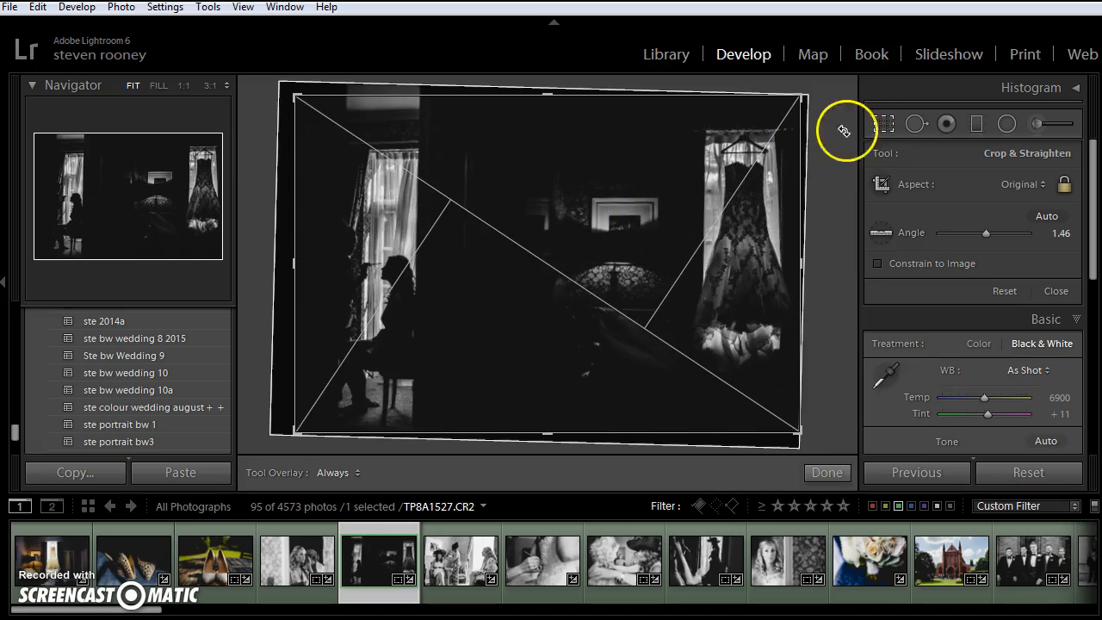
click(879, 123)
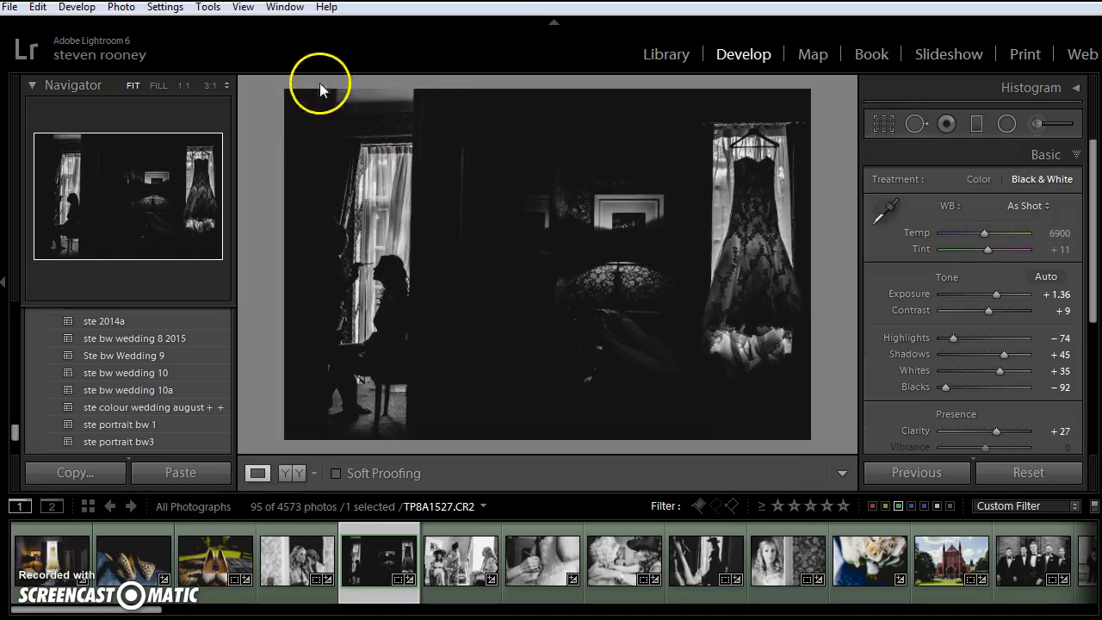
Crop the photo tighter around the two windows, keeping the original aspect, and rotate it to an angle of 1.54.
click(878, 124)
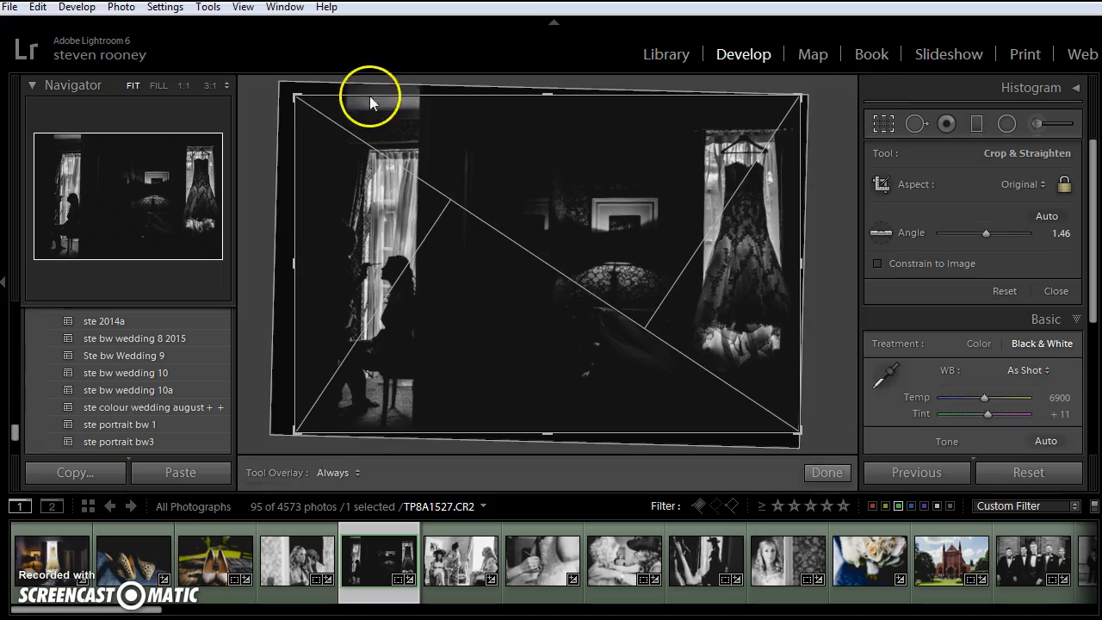
drag(293, 94, 327, 111)
drag(814, 206, 814, 205)
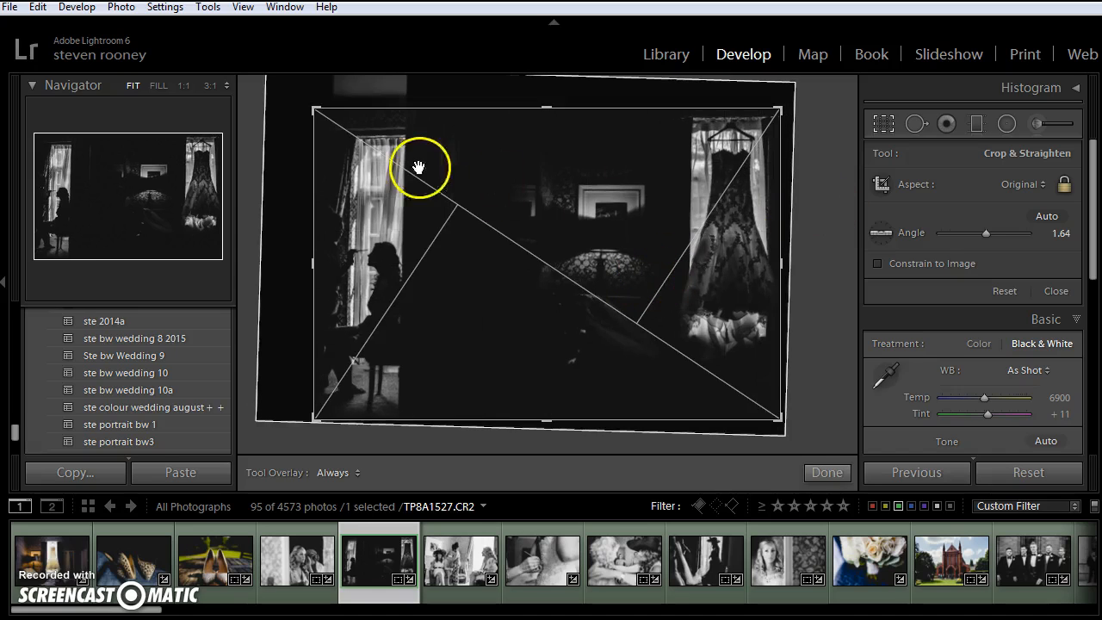
drag(312, 108, 311, 109)
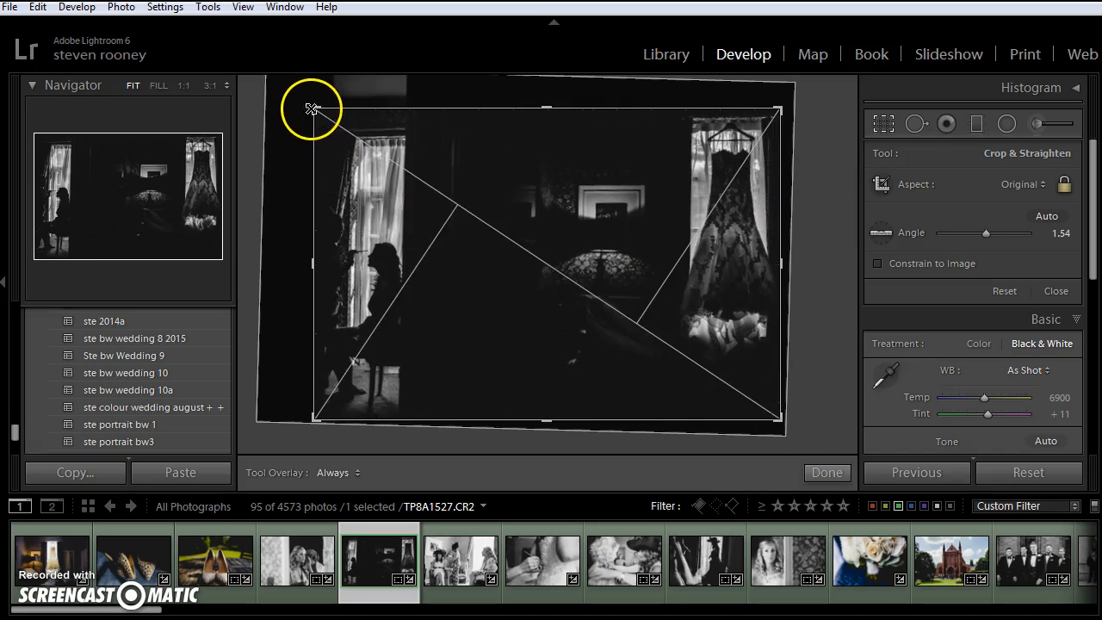
click(884, 124)
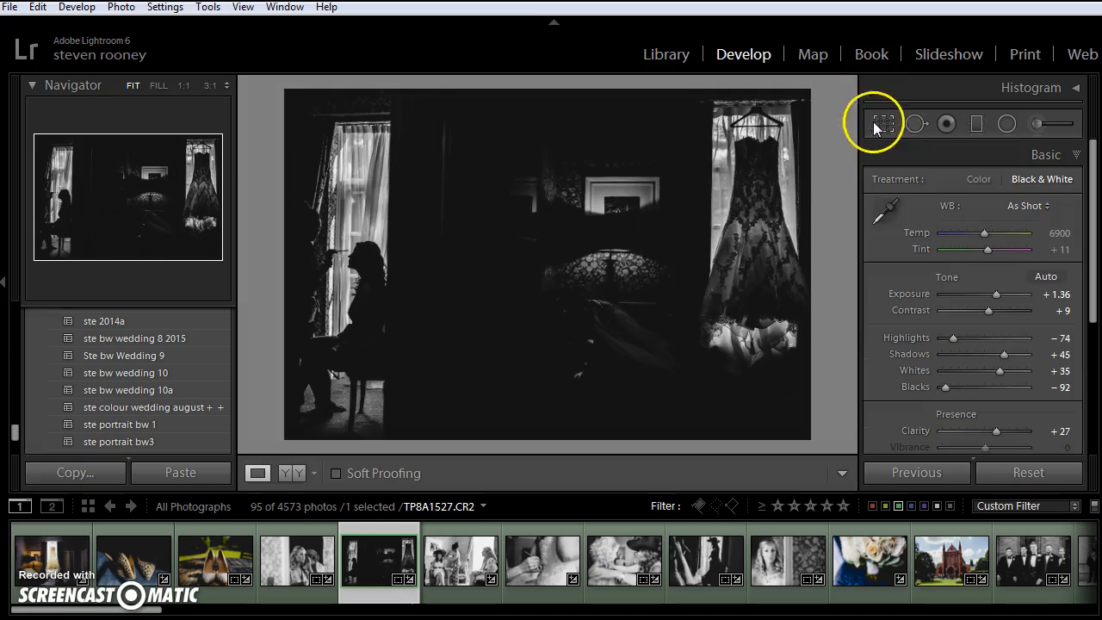
click(878, 125)
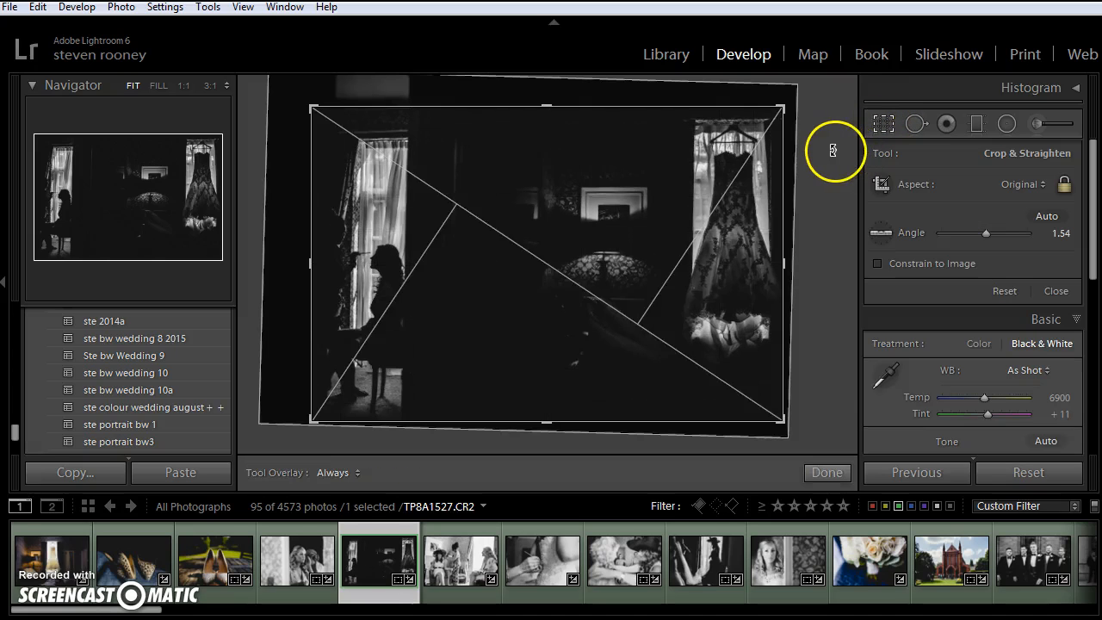
click(883, 123)
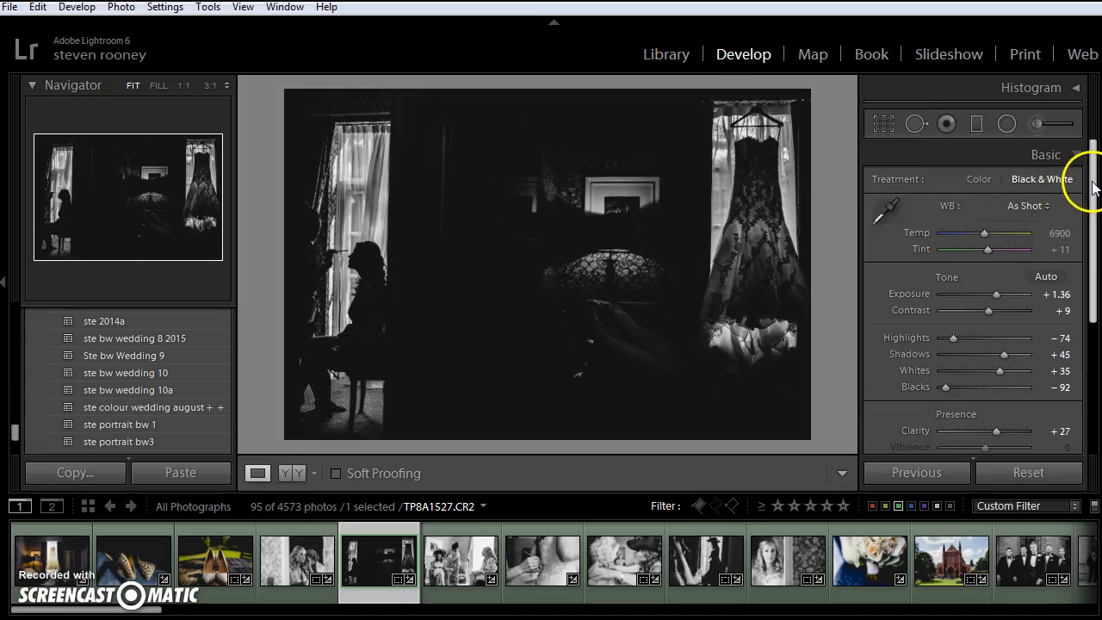
Set the manual Vertical transform in Lens Corrections to −3.
drag(1092, 188, 1084, 358)
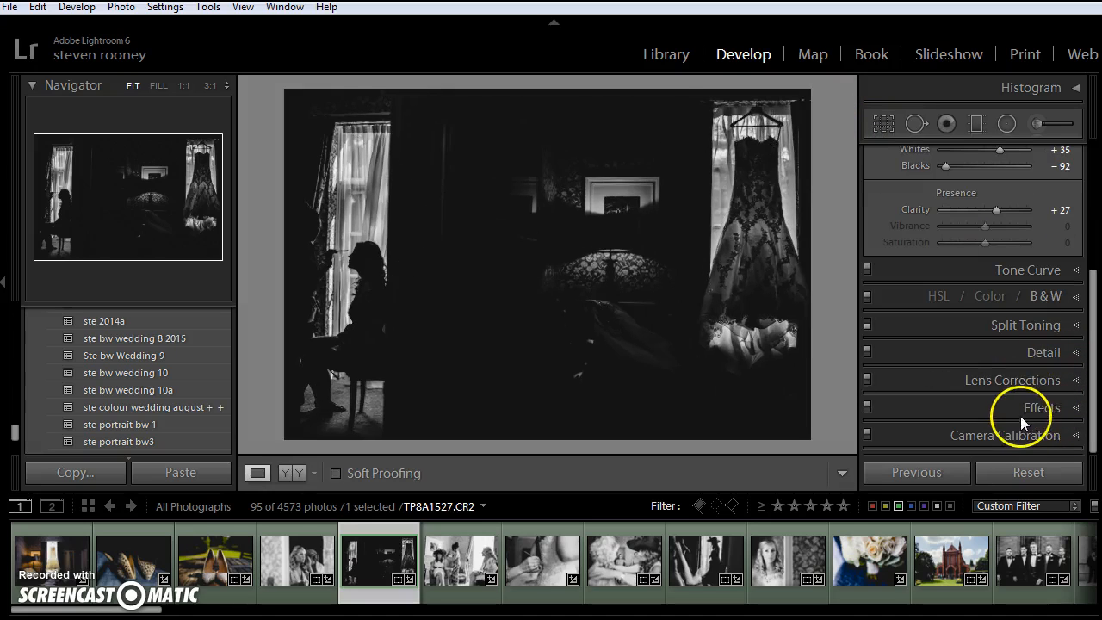
click(1047, 379)
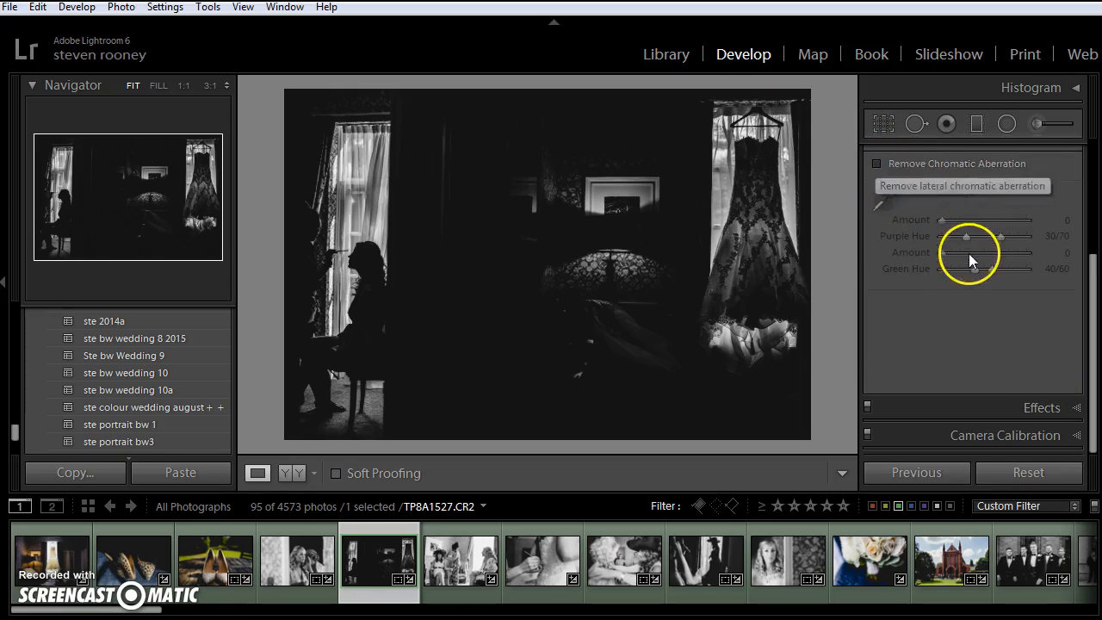
scroll(887, 212, up, 2)
click(892, 213)
click(1039, 214)
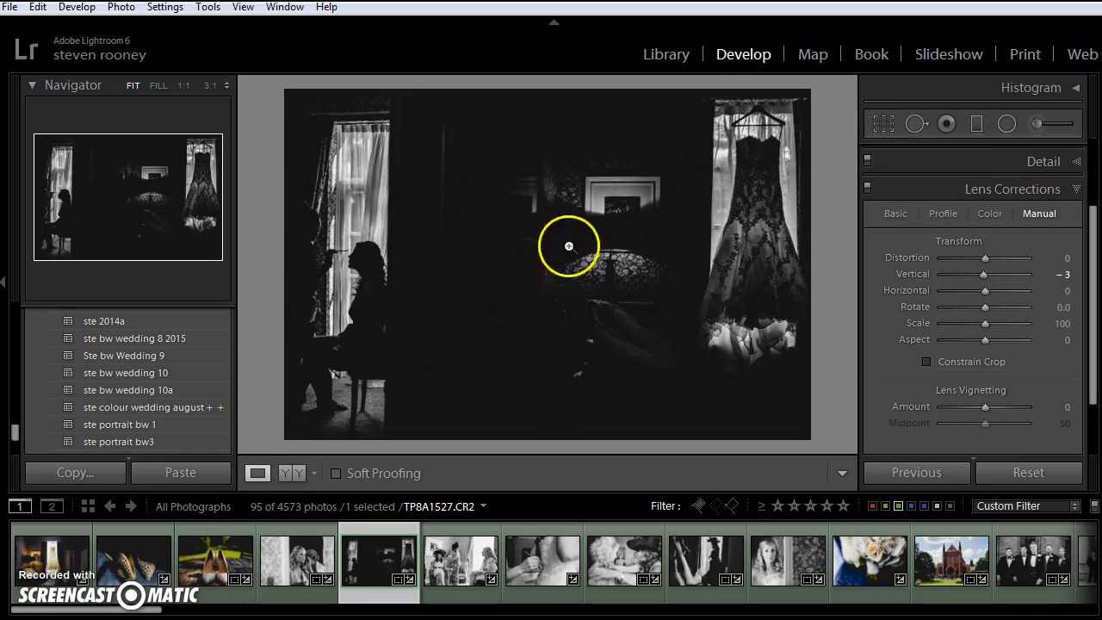
Extend the crop frame slightly outward at its upper-right corner, beside the hanging dress.
click(884, 125)
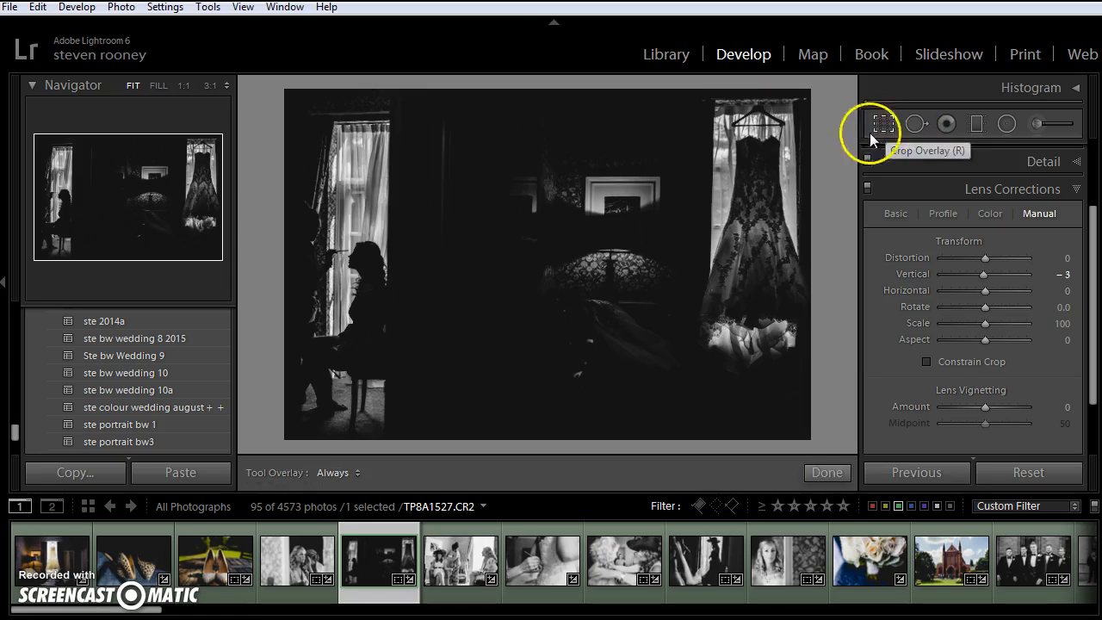
drag(782, 107, 787, 105)
click(883, 124)
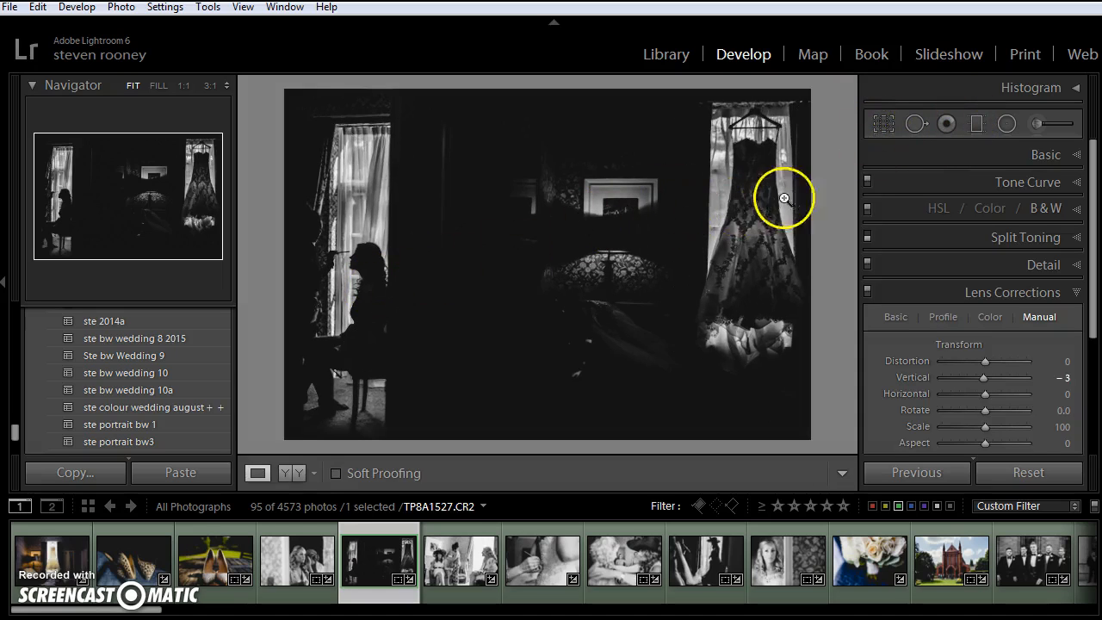
Add a graduated filter over the dress side of the room with Exposure 0.47, Highlights 16, Shadows 10 and Clarity 6.
click(975, 125)
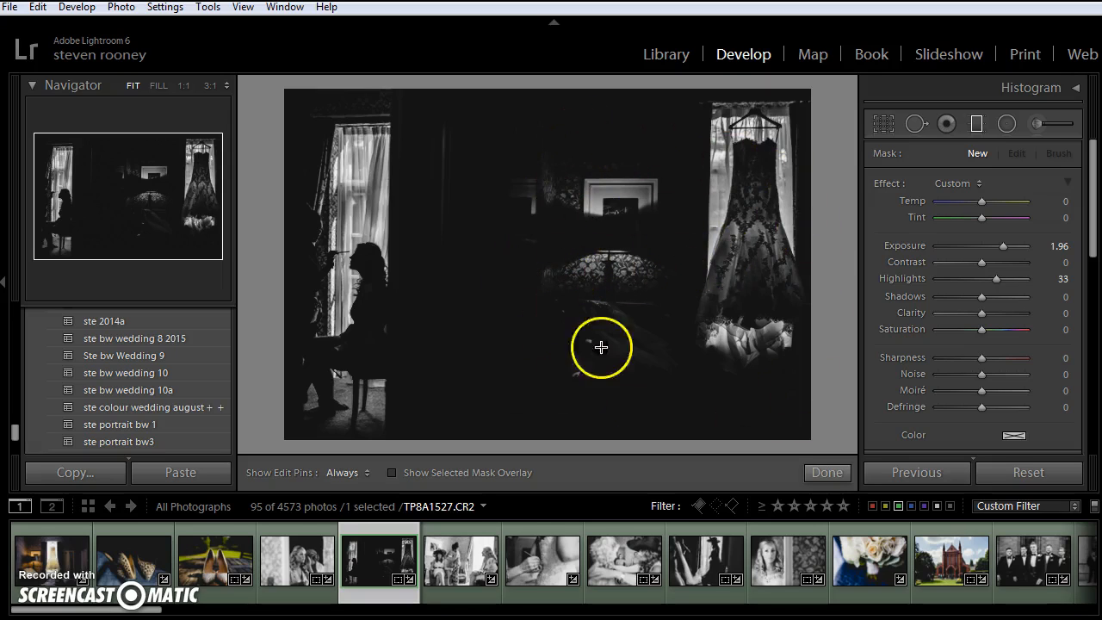
drag(558, 261, 464, 264)
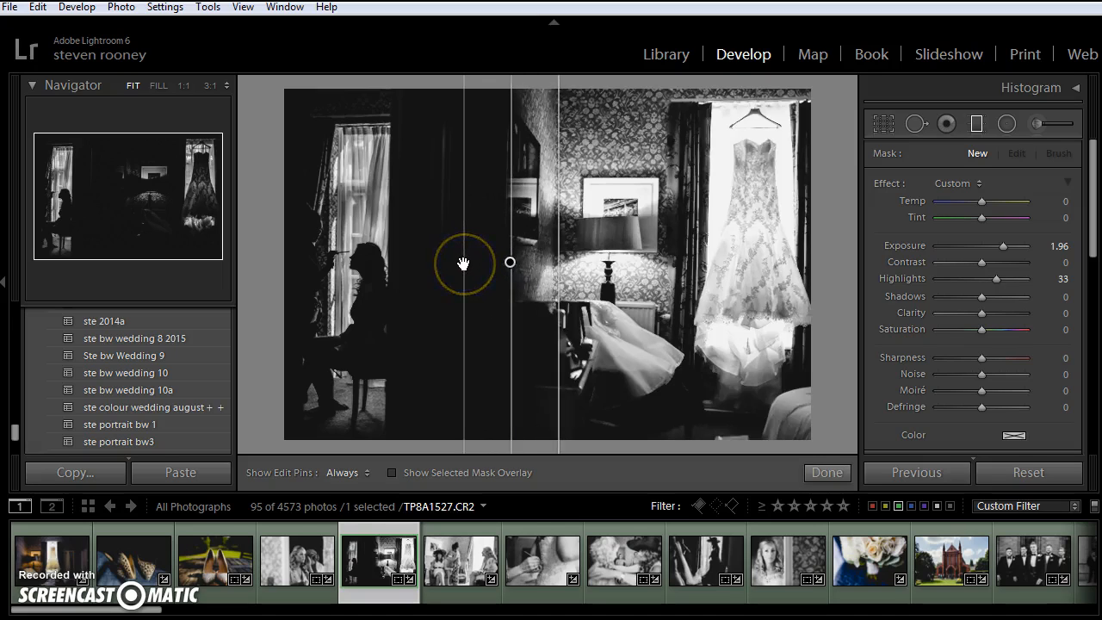
drag(983, 246, 987, 245)
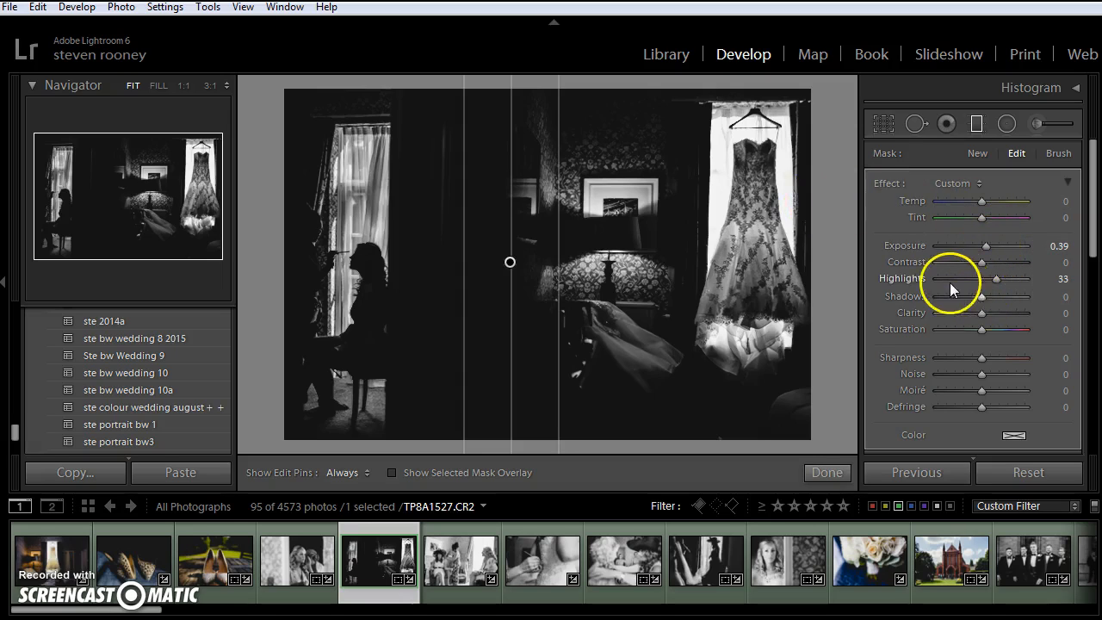
drag(966, 279, 986, 243)
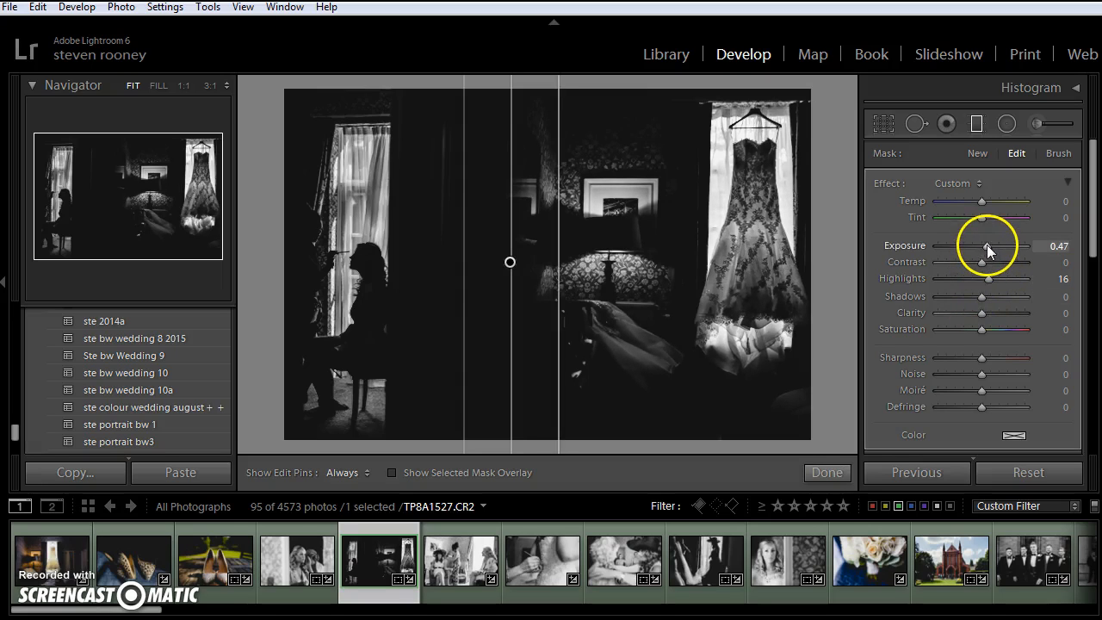
mouse_move(974, 300)
mouse_down()
mouse_move(989, 297)
mouse_move(975, 314)
mouse_move(985, 314)
mouse_up()
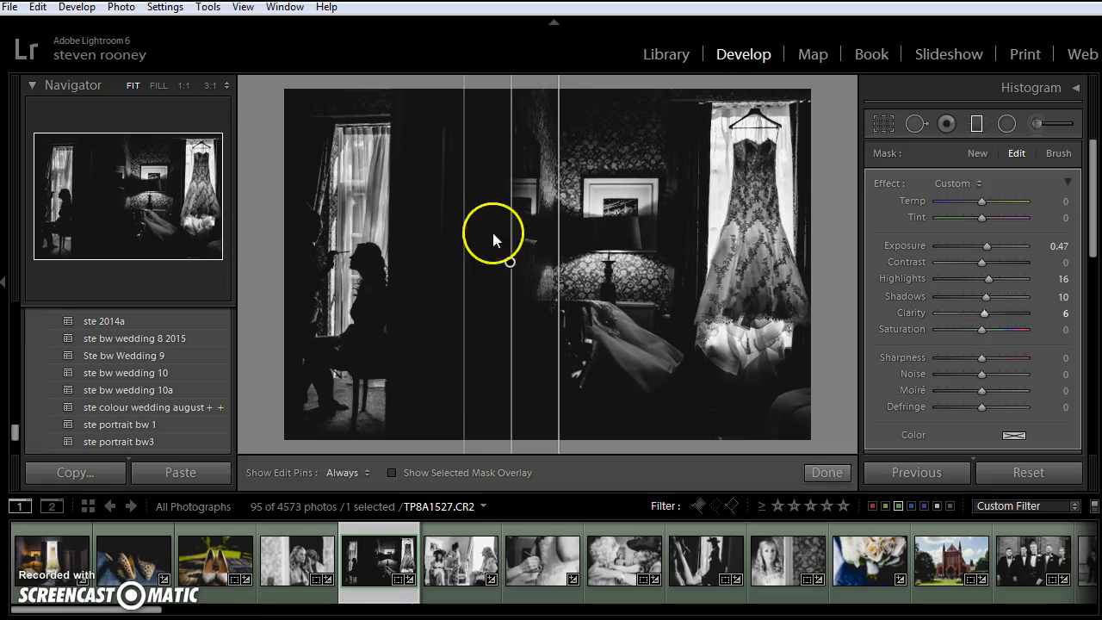
Add a second graduated filter over the seated bride's side, with Shadows at 25 and Exposure at 0.16.
drag(450, 274, 558, 275)
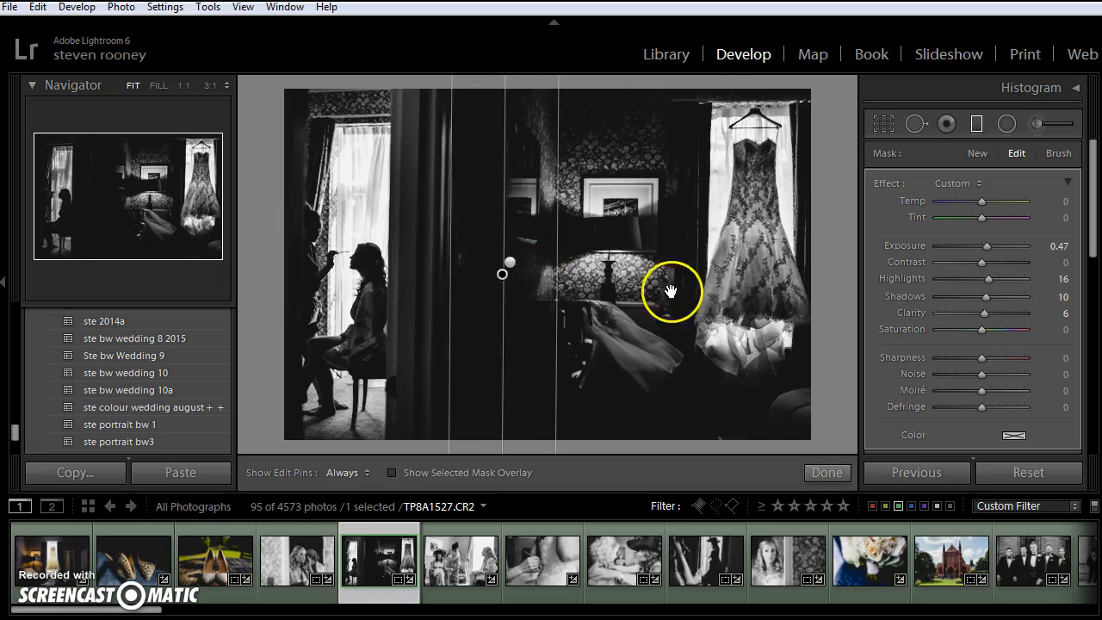
drag(984, 296, 992, 297)
drag(989, 249, 986, 250)
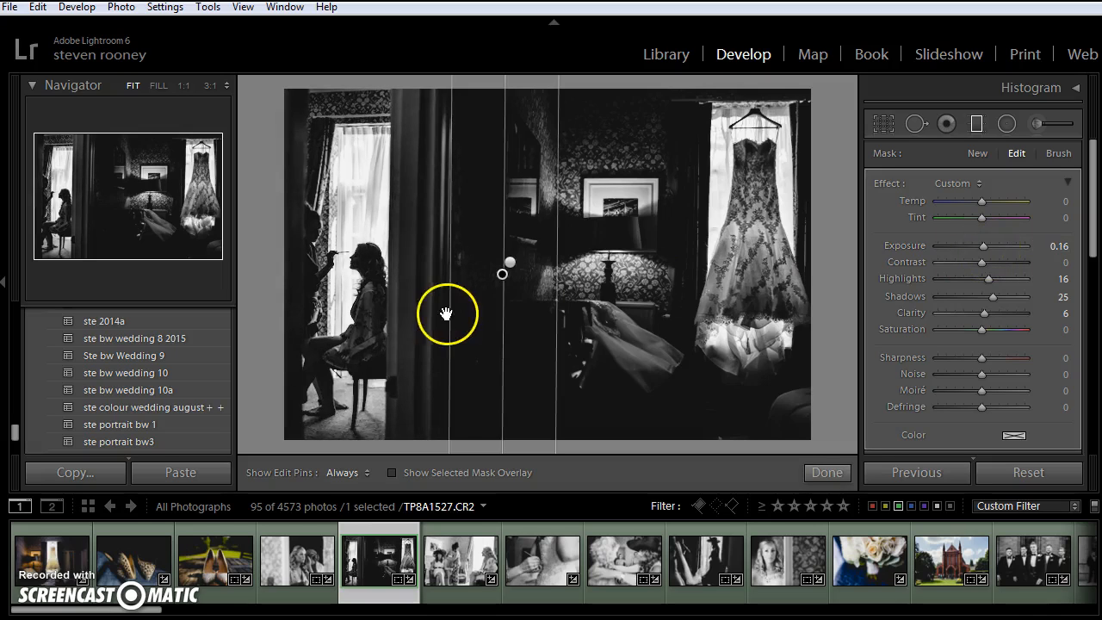
Add a narrow graduated filter ending at the door frame beside the seated bride and set its Shadows to −27.
drag(379, 304, 410, 305)
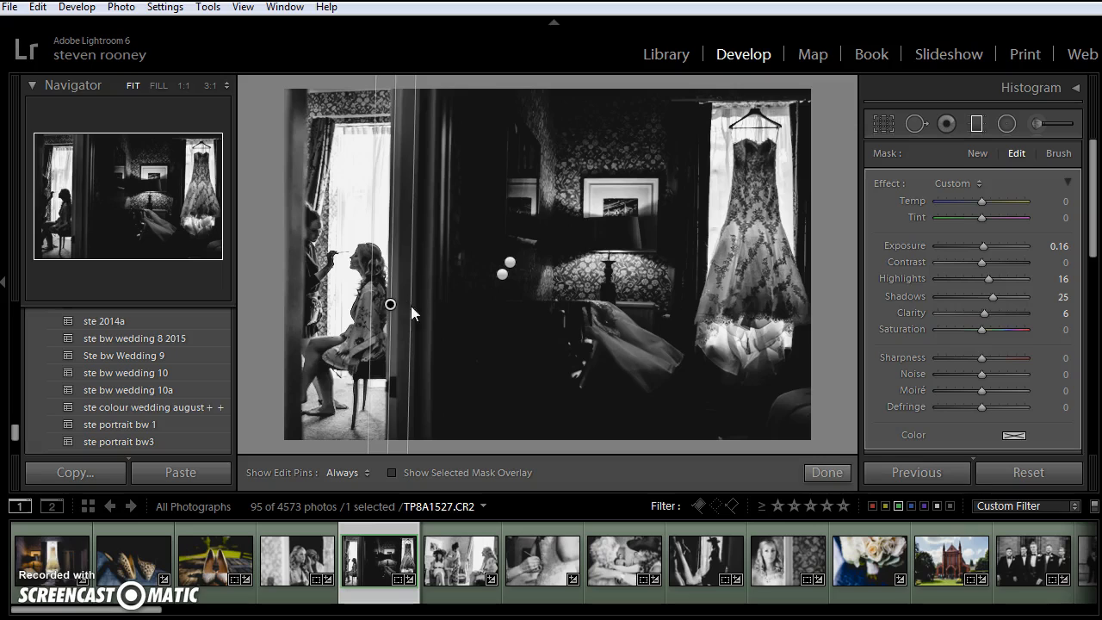
drag(977, 282, 977, 283)
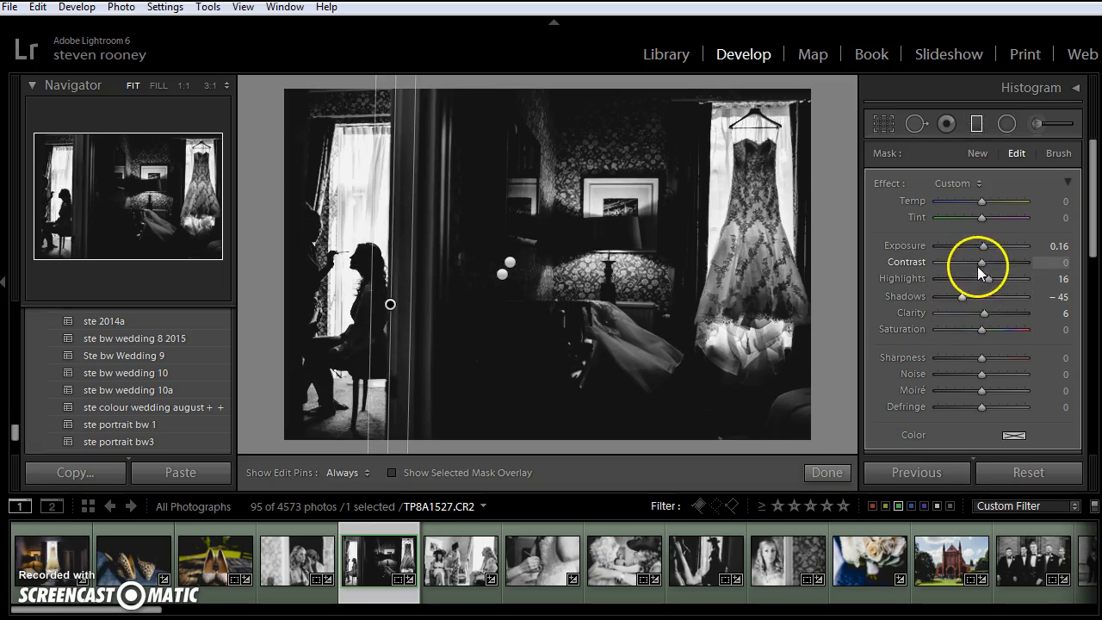
drag(966, 296, 970, 293)
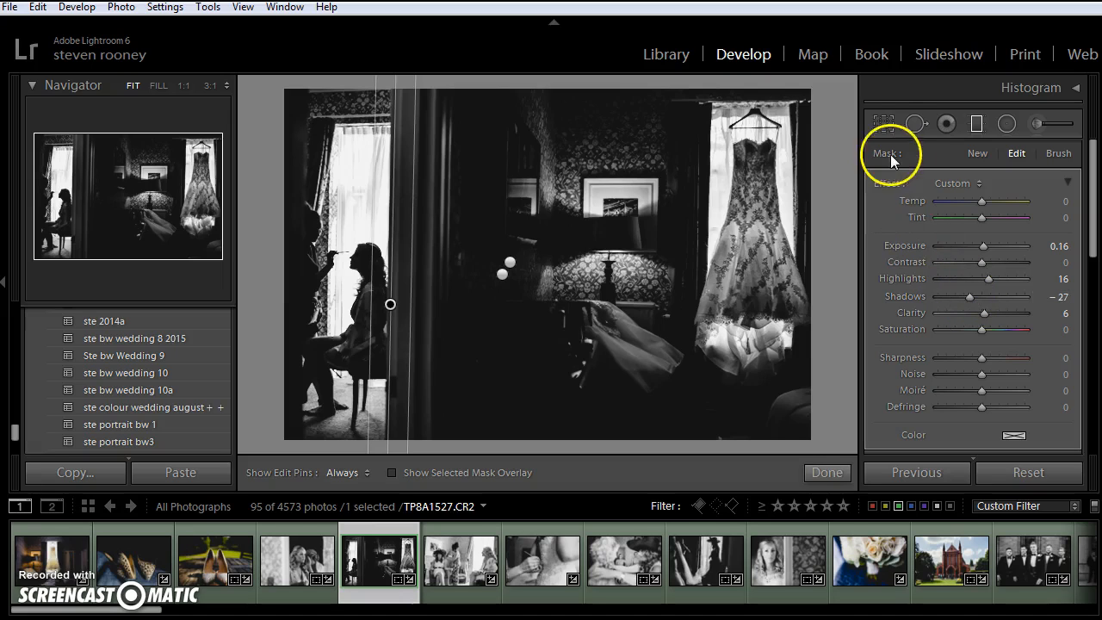
click(889, 129)
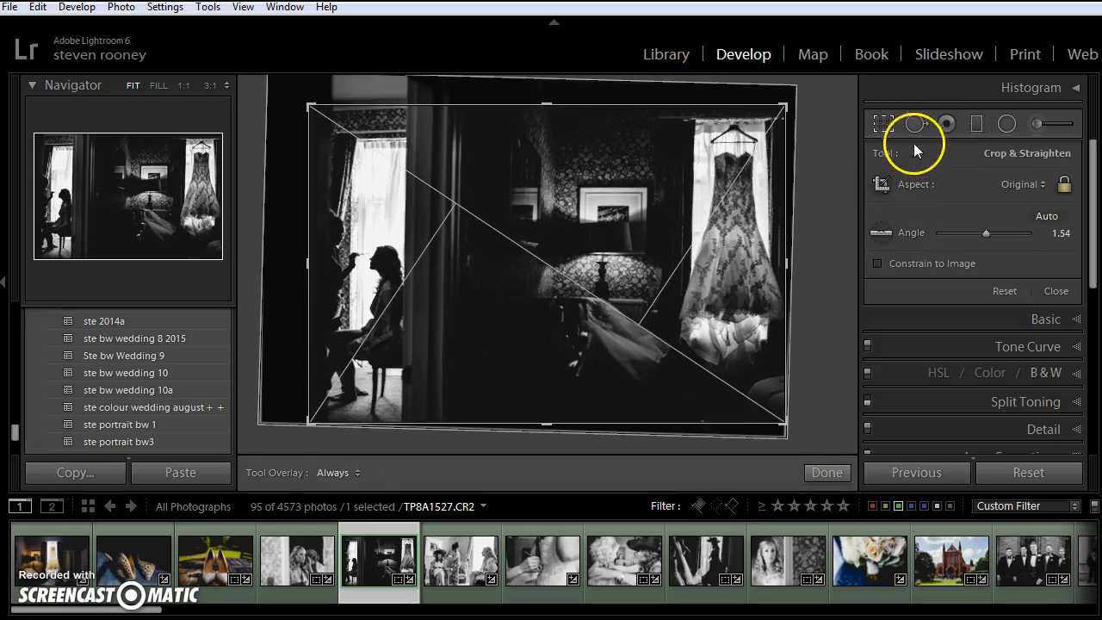
click(888, 127)
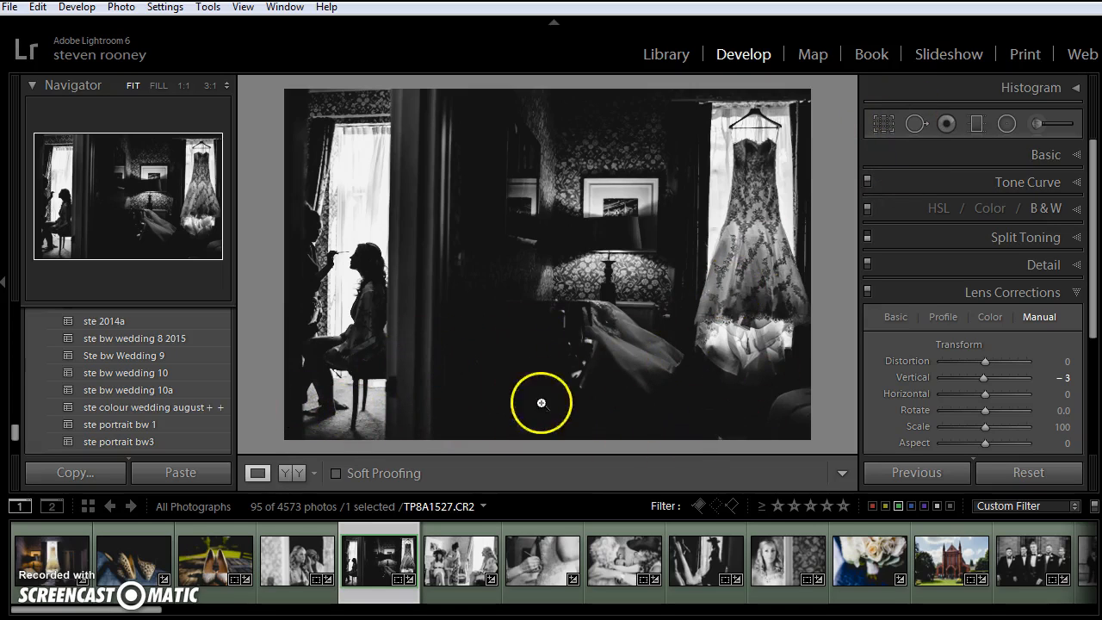
click(883, 123)
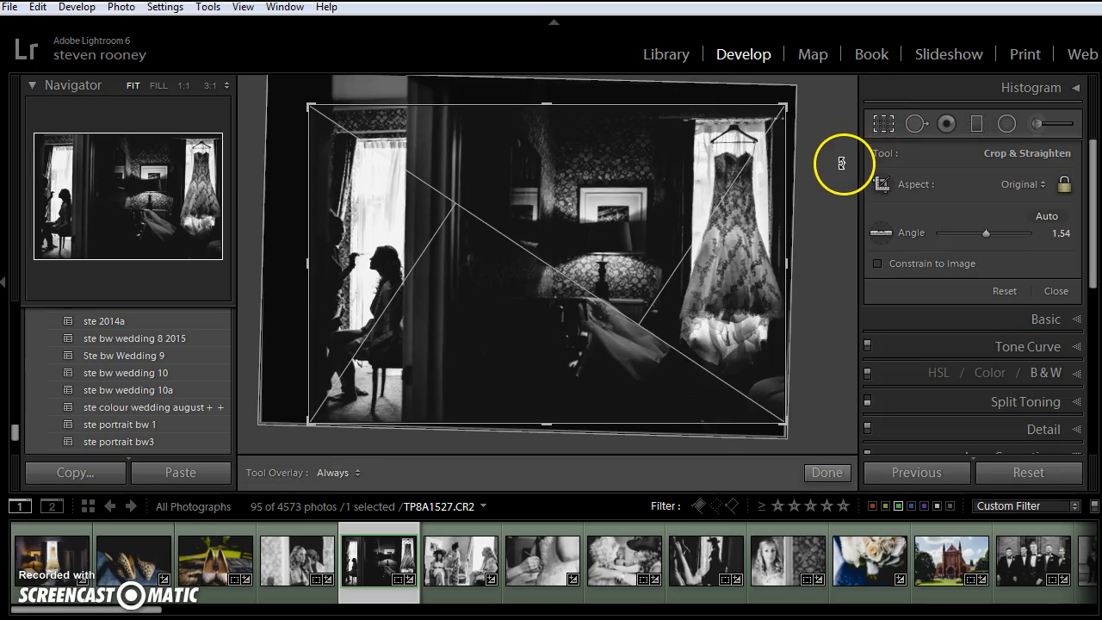
click(871, 128)
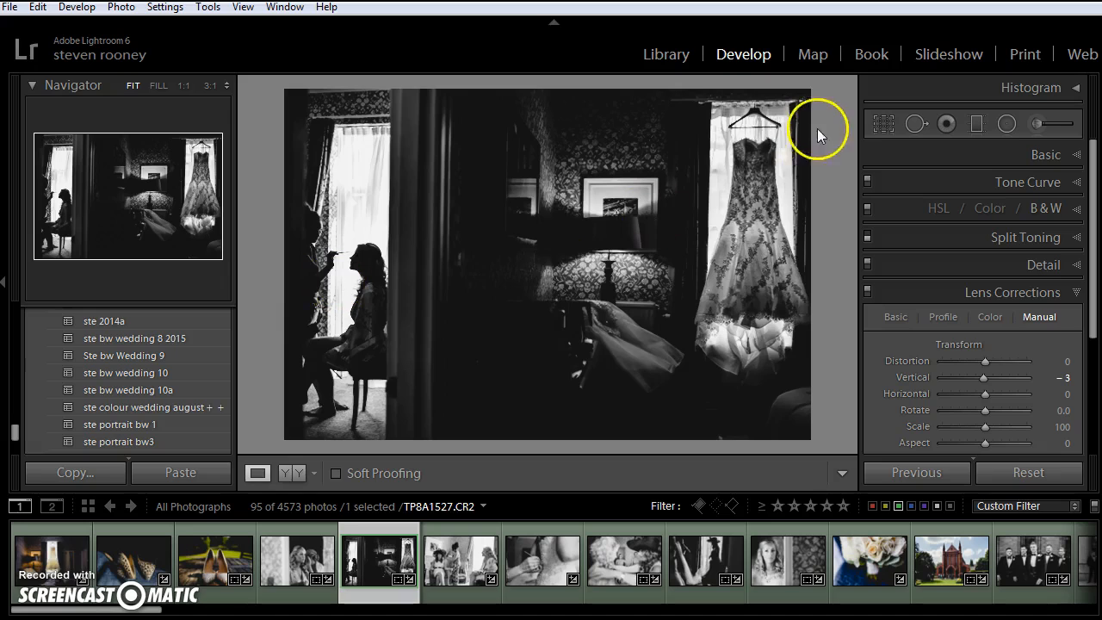
Tighten the crop frame slightly at its lower-left corner and enlarge it a little at the upper-right corner beside the dress.
click(881, 121)
drag(309, 421, 311, 418)
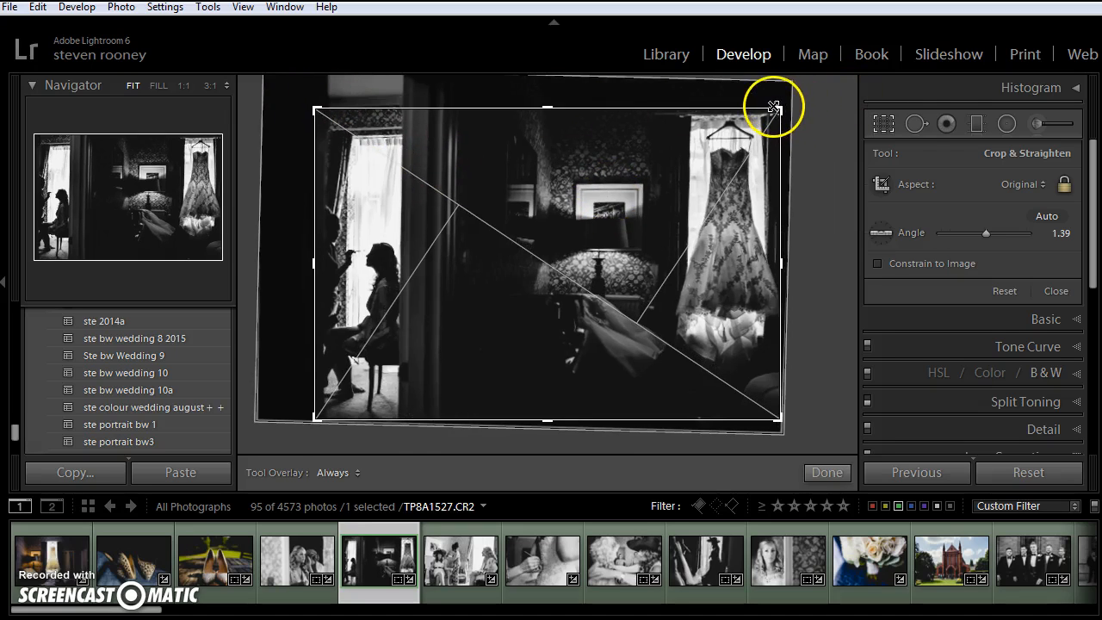
click(878, 123)
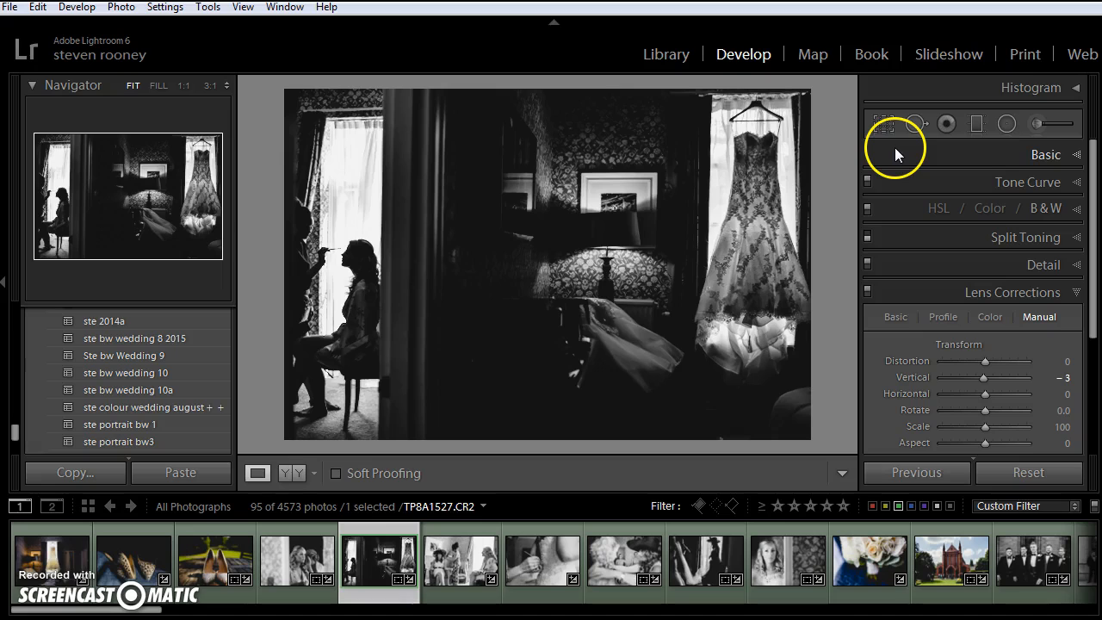
click(883, 125)
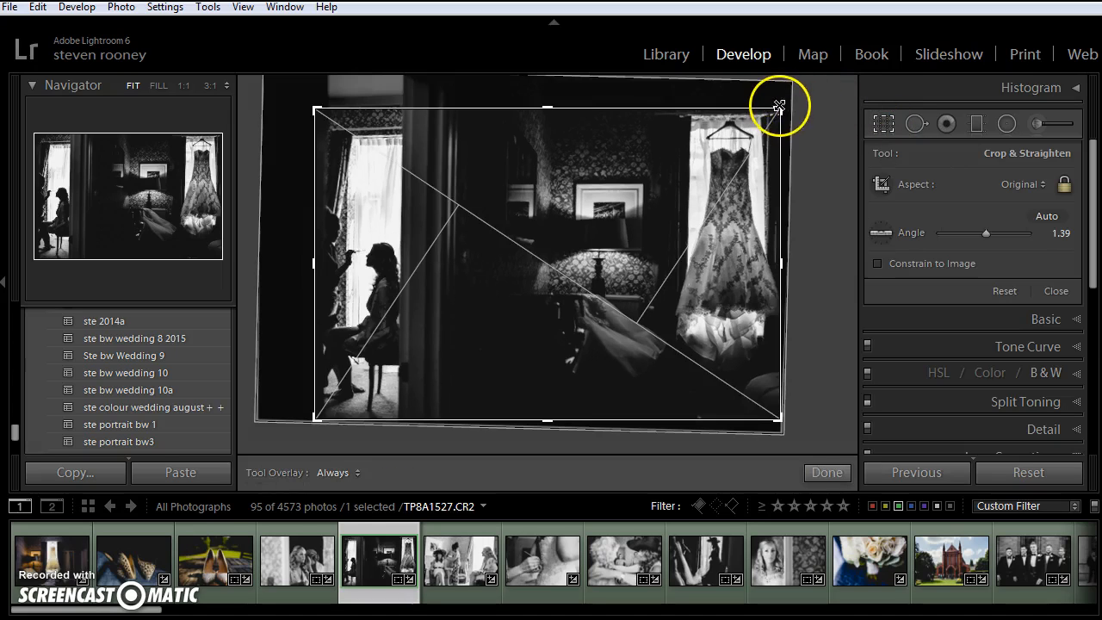
click(883, 125)
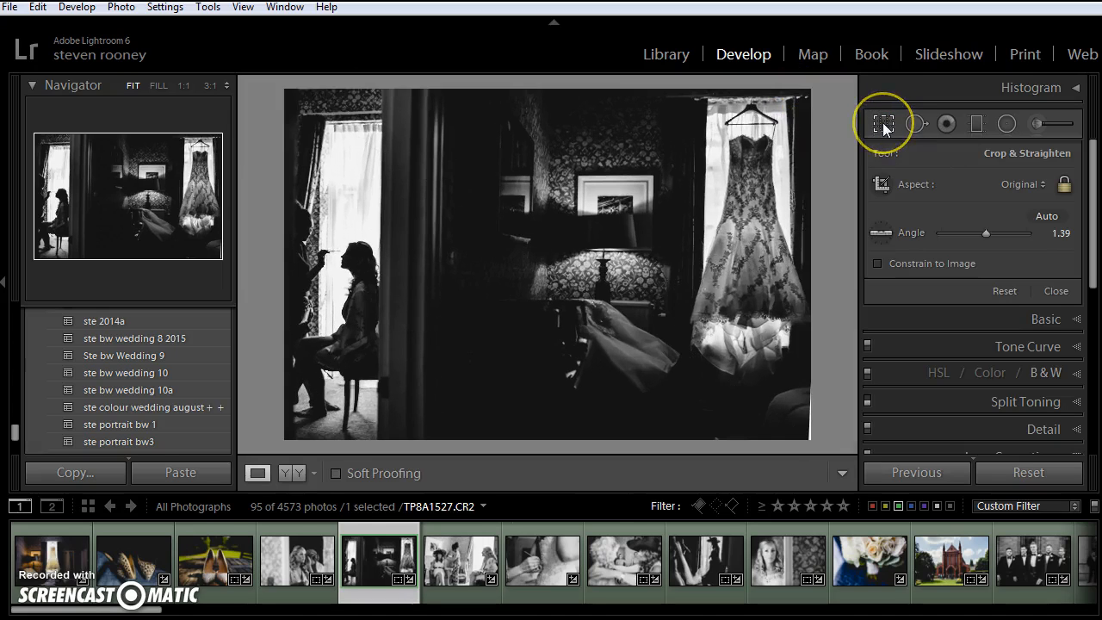
Extend the crop frame slightly outward at its upper-left corner, above the window behind the seated bride, and apply the crop.
click(883, 125)
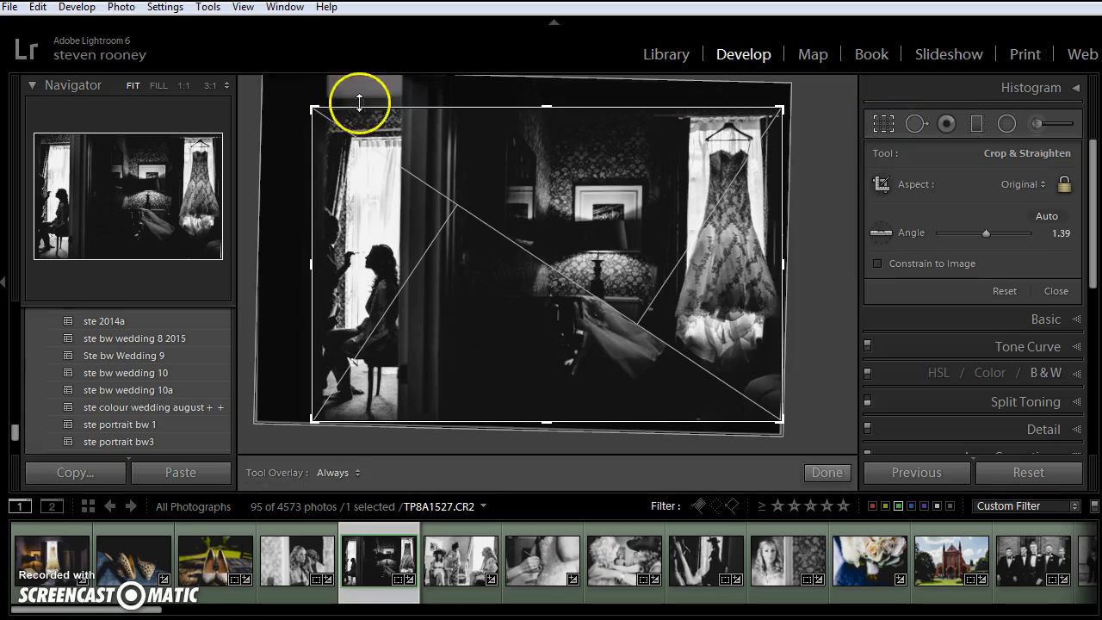
drag(314, 105, 306, 104)
click(880, 125)
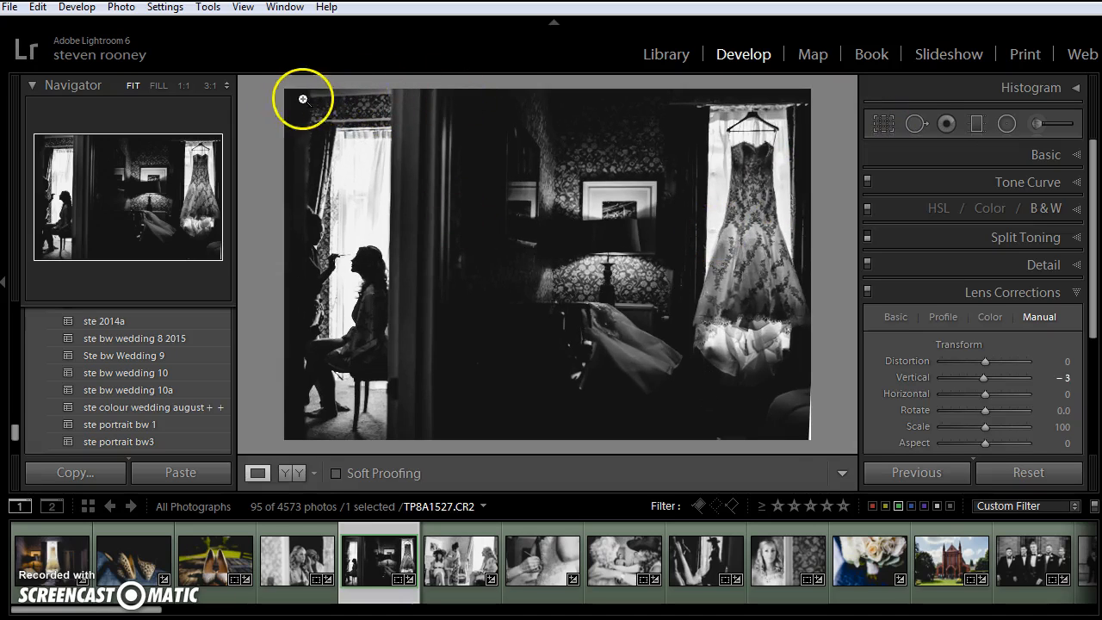
Add a narrow graduated filter along the photo's upper edge with Exposure −0.63, Highlights −20 and Shadows 6.
click(978, 123)
drag(387, 86, 386, 123)
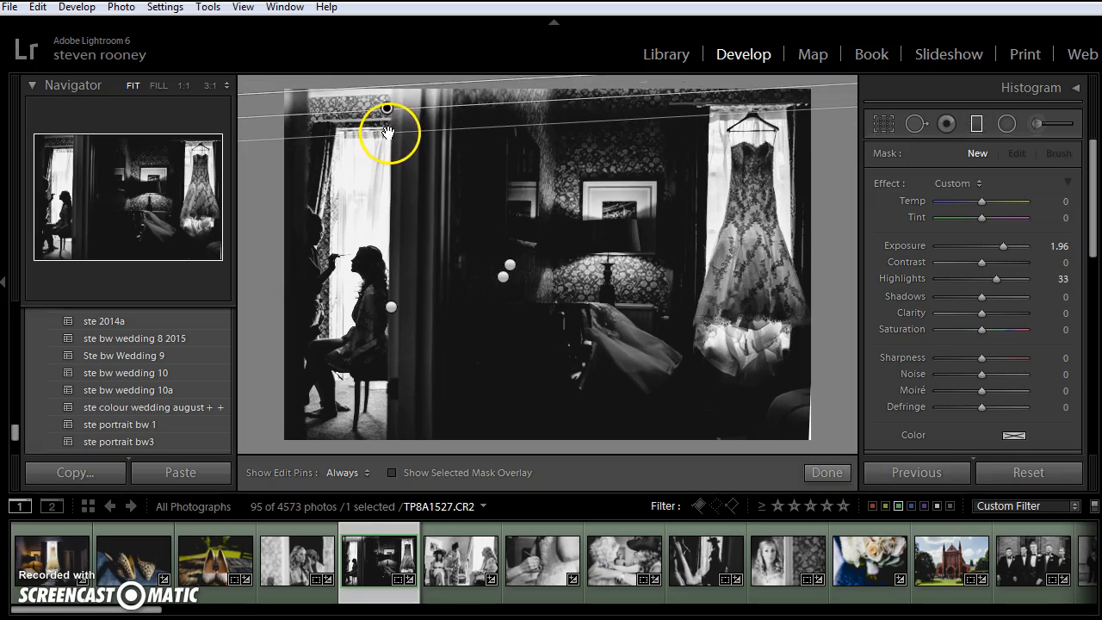
drag(1003, 245, 976, 247)
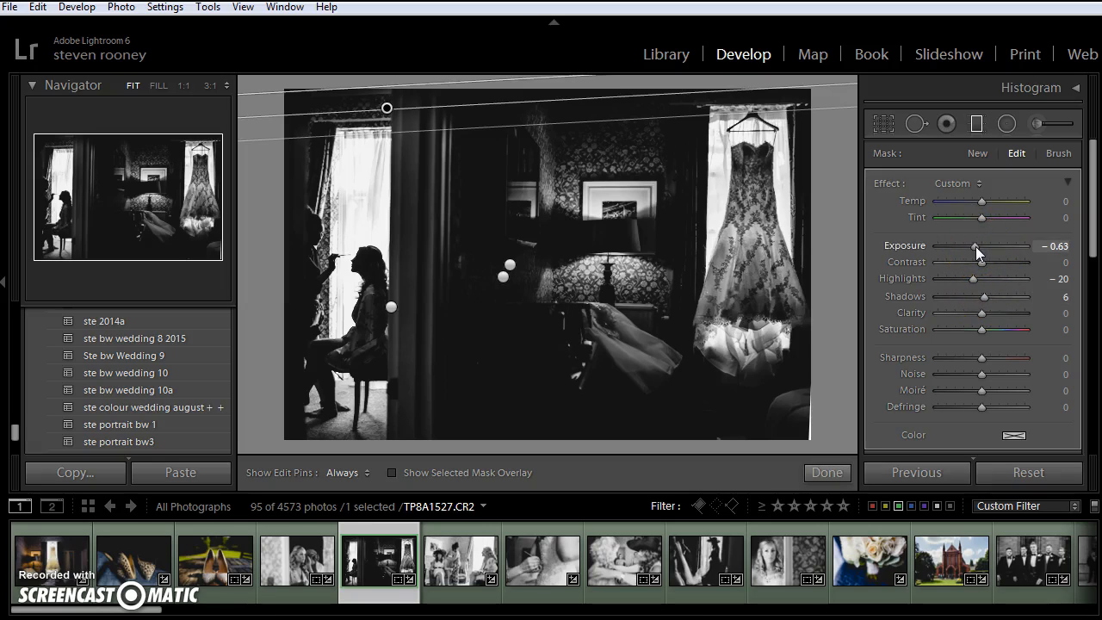
Paint over the framed picture above the lamp with a smaller adjustment brush, with Exposure reset to 0 and Highlights at −33.
click(1034, 121)
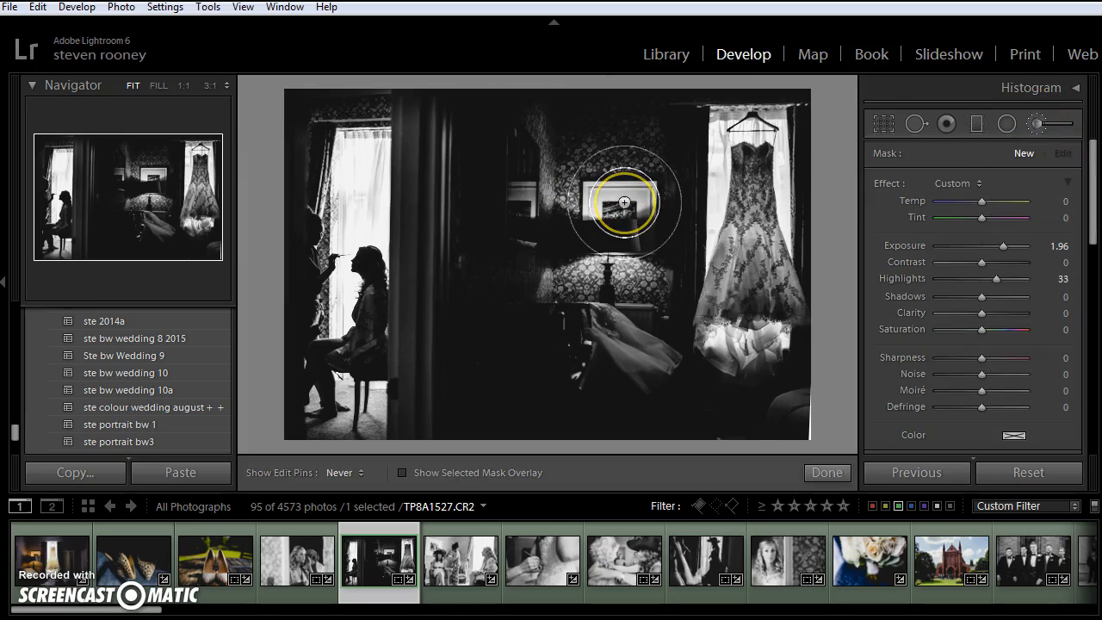
scroll(625, 203, down, 4)
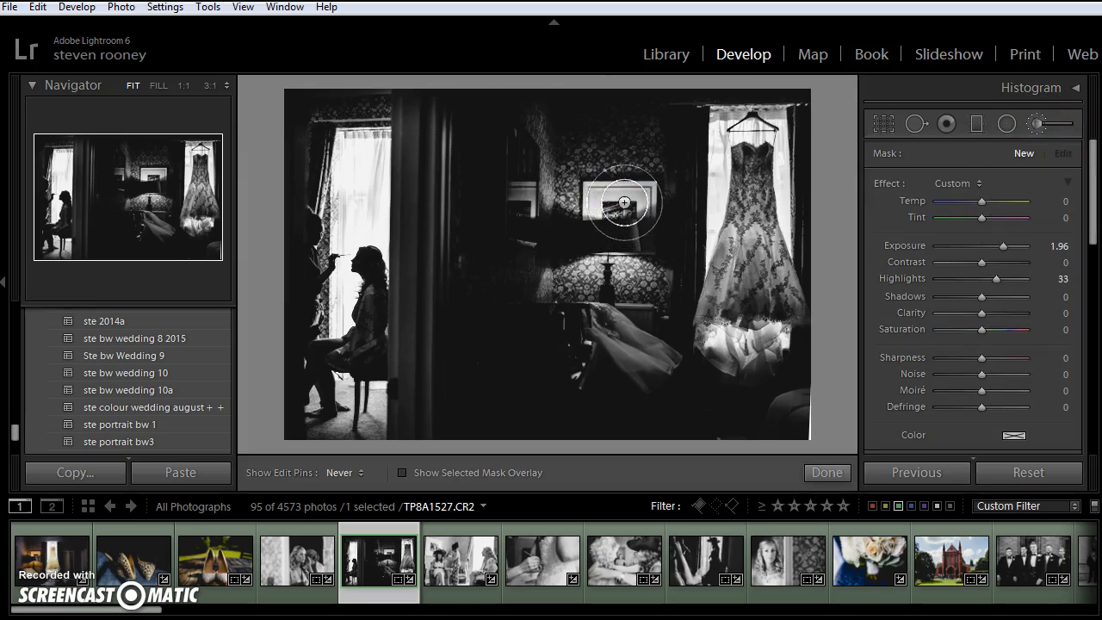
double_click(1003, 245)
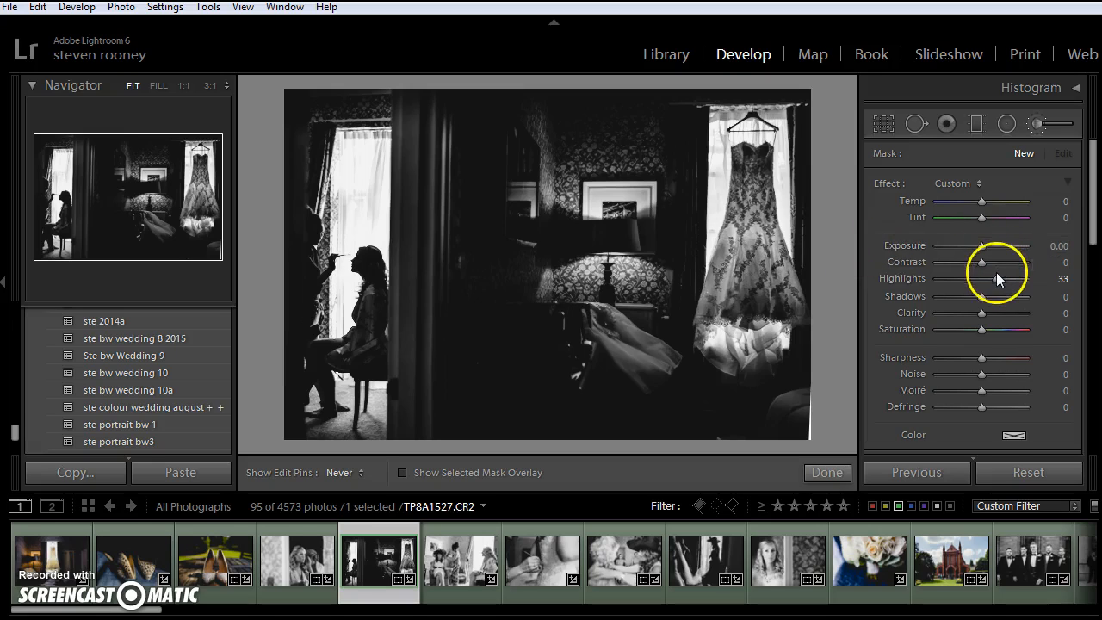
mouse_move(987, 281)
mouse_down()
mouse_move(977, 275)
mouse_move(997, 281)
mouse_move(967, 278)
mouse_up()
mouse_move(596, 203)
mouse_down()
mouse_move(585, 202)
mouse_move(599, 184)
mouse_move(644, 222)
mouse_move(588, 205)
mouse_move(637, 204)
mouse_move(618, 196)
mouse_up()
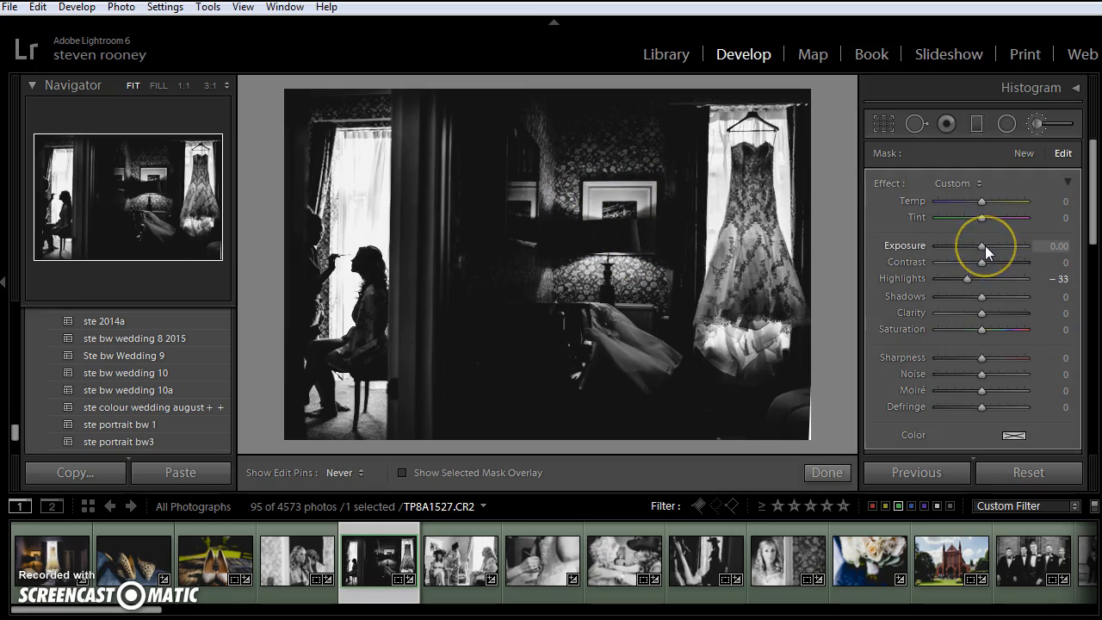
drag(985, 245, 983, 245)
Compare the photo with and without the brush adjustment, and undo the reset of the develop settings.
scroll(957, 389, down, 3)
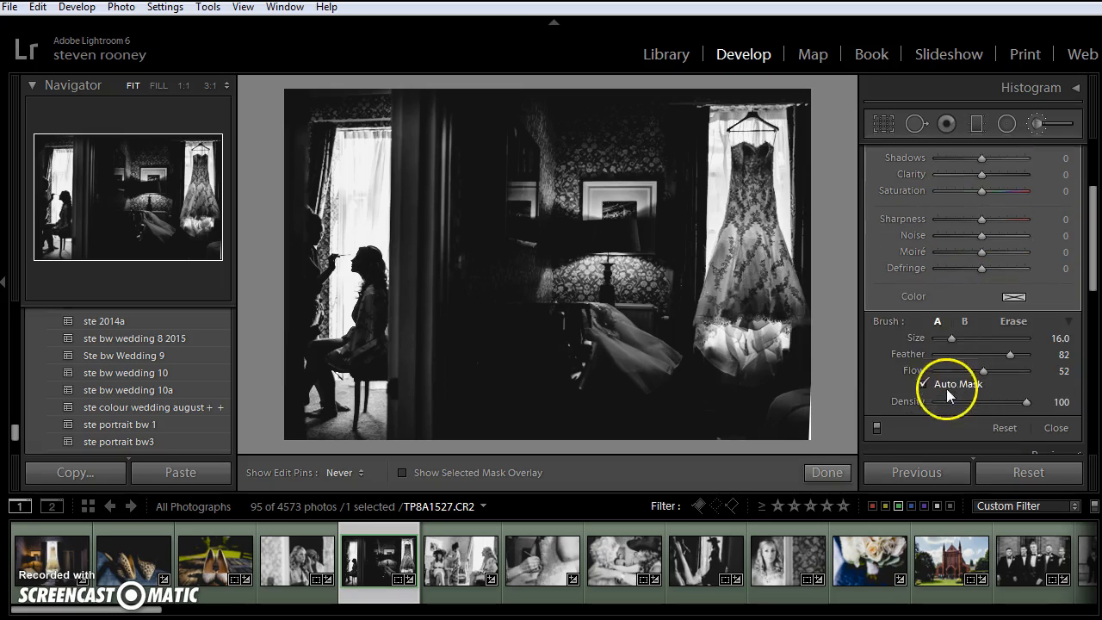
click(876, 425)
click(876, 426)
click(875, 426)
click(876, 426)
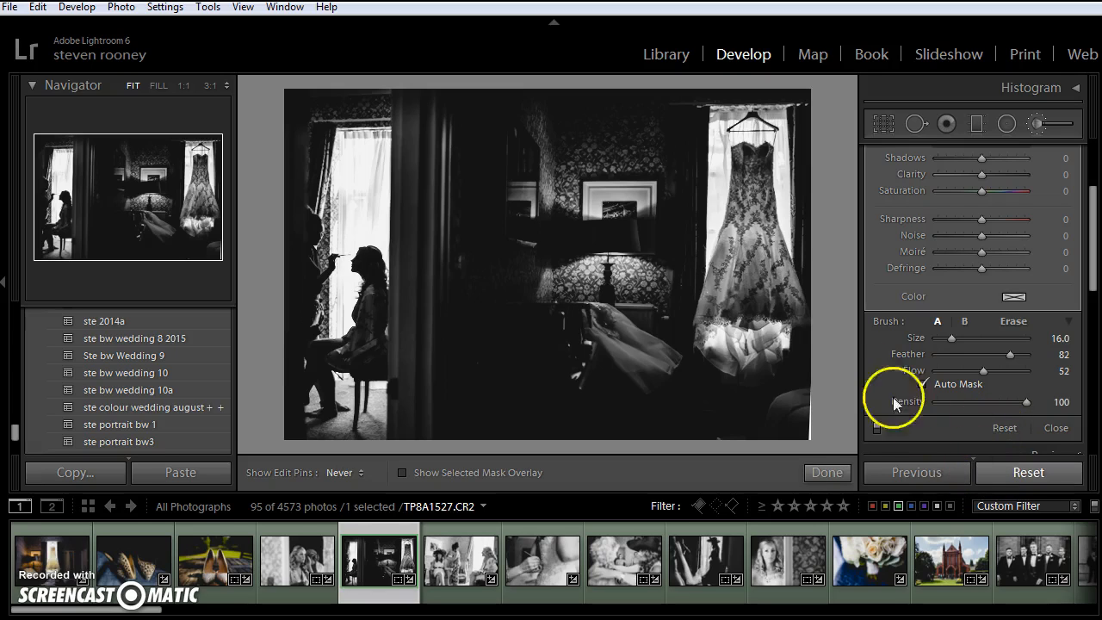
key(ctrl+z)
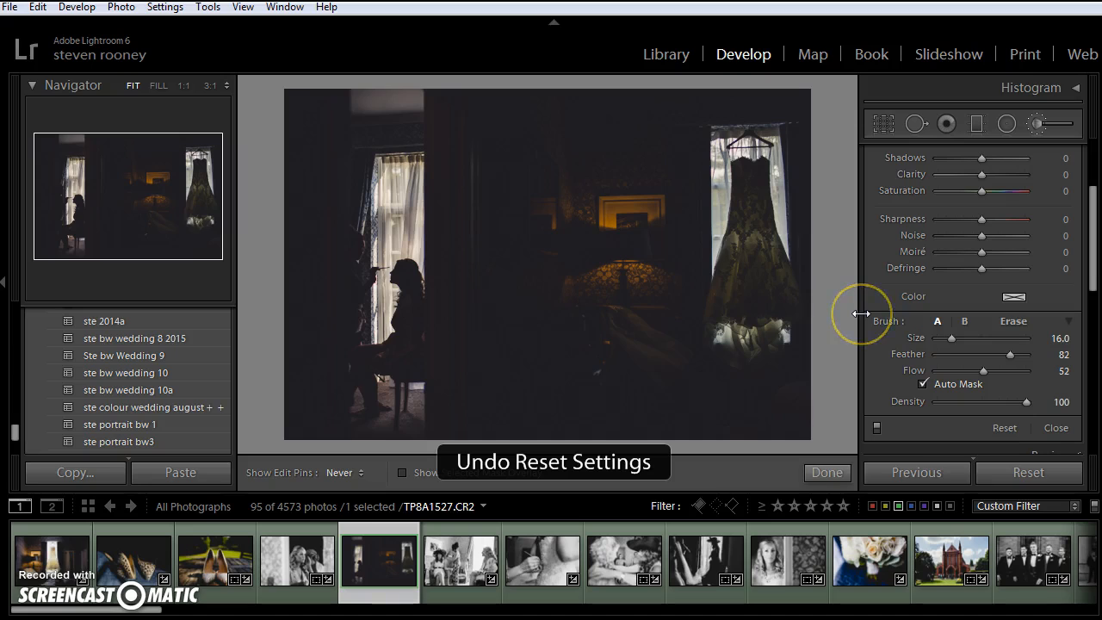